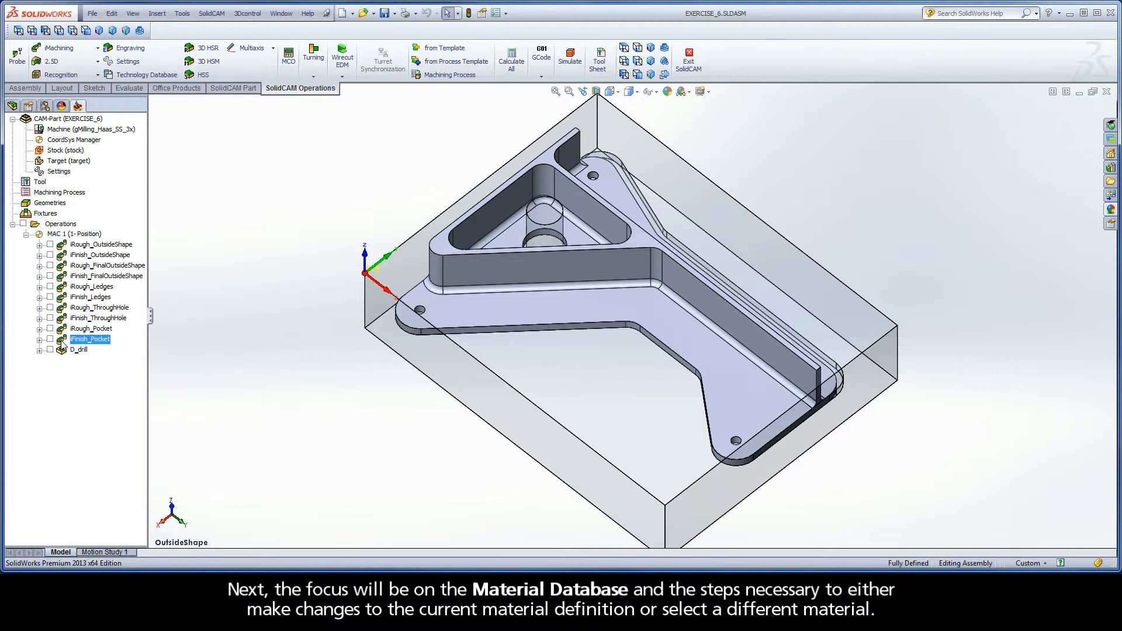
Step: Review the Aluminum_100BHN-60HRB material parameters in the iMachining database from the CAM-Part data, and save and exit the database
{"action": "double_click", "coordinate": [58, 119]}
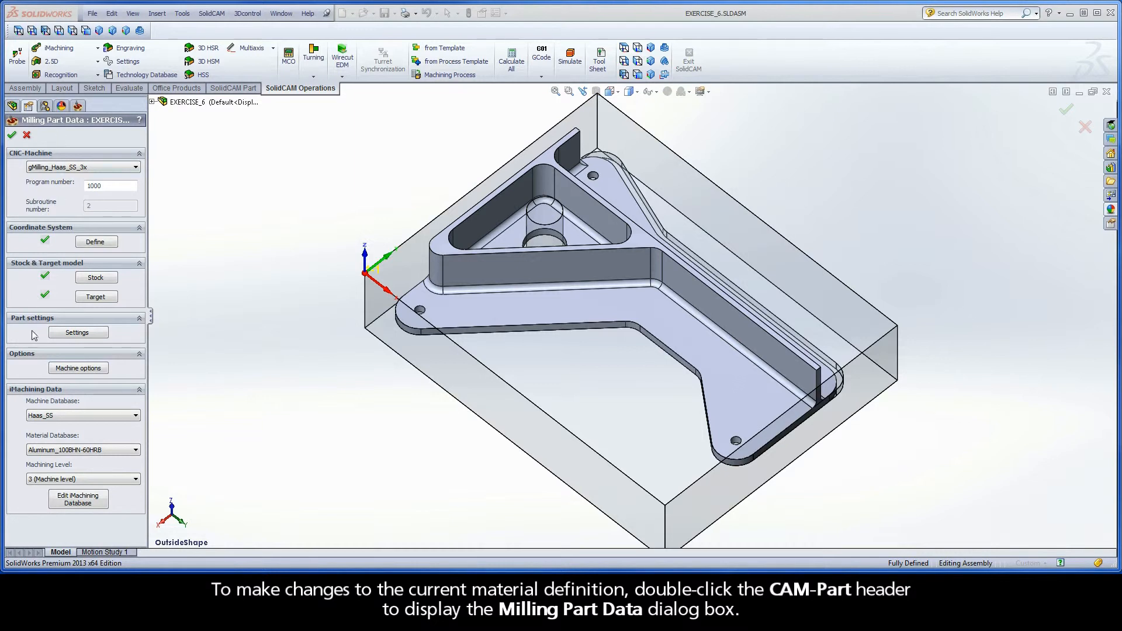
{"action": "left_click", "coordinate": [80, 503]}
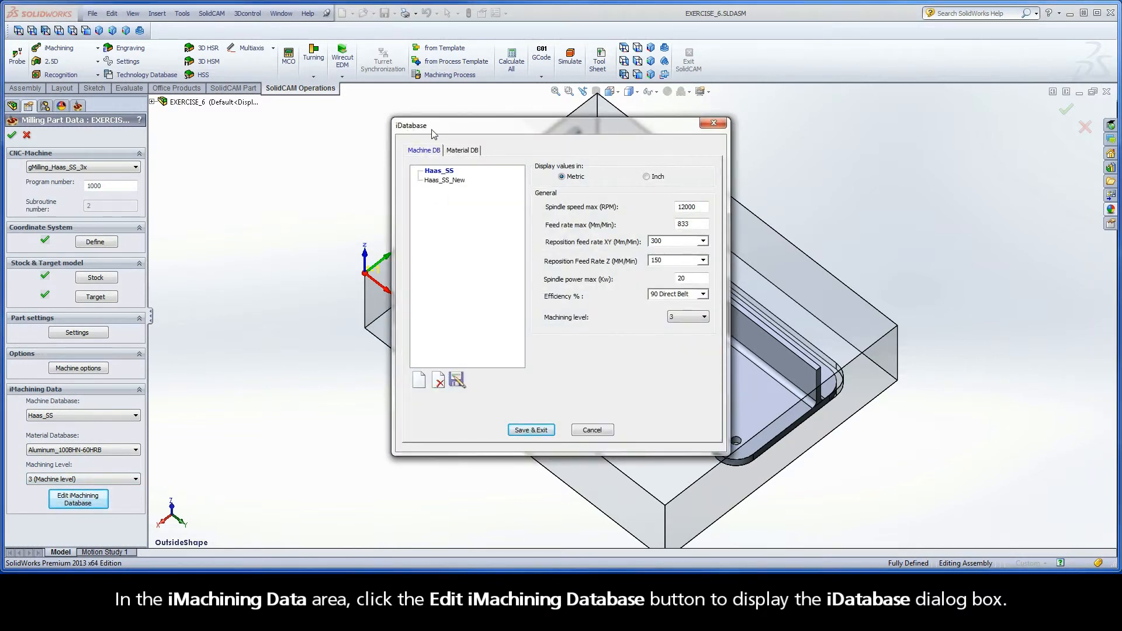
{"action": "left_click", "coordinate": [463, 151]}
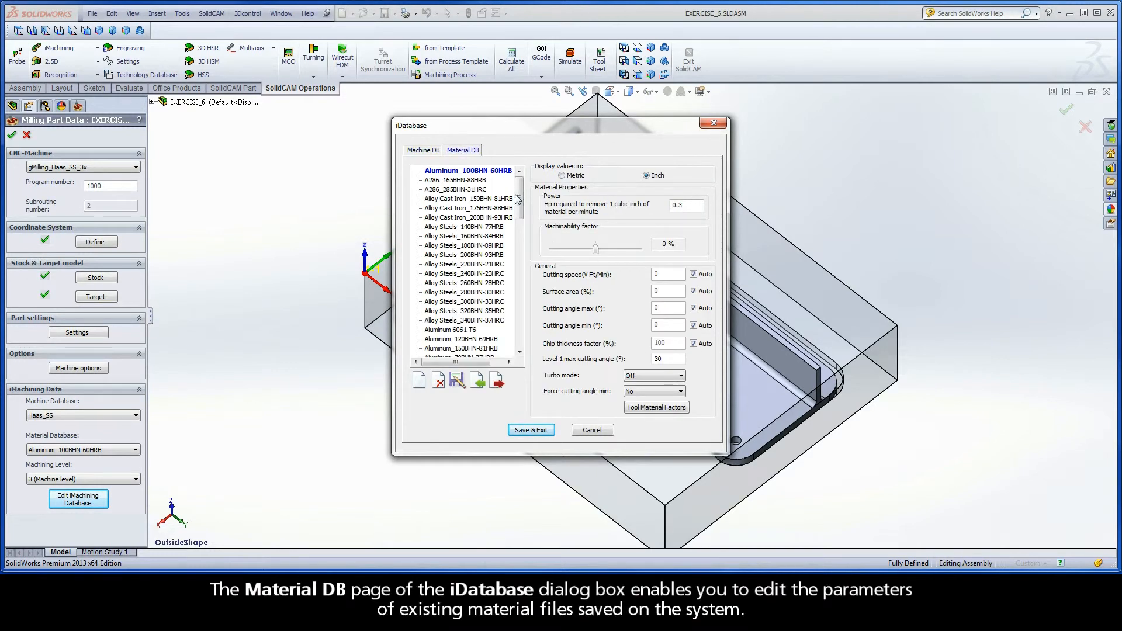
{"action": "mouse_move", "coordinate": [520, 202]}
{"action": "left_mouse_down"}
{"action": "mouse_move", "coordinate": [523, 327]}
{"action": "mouse_move", "coordinate": [522, 188]}
{"action": "left_mouse_up"}
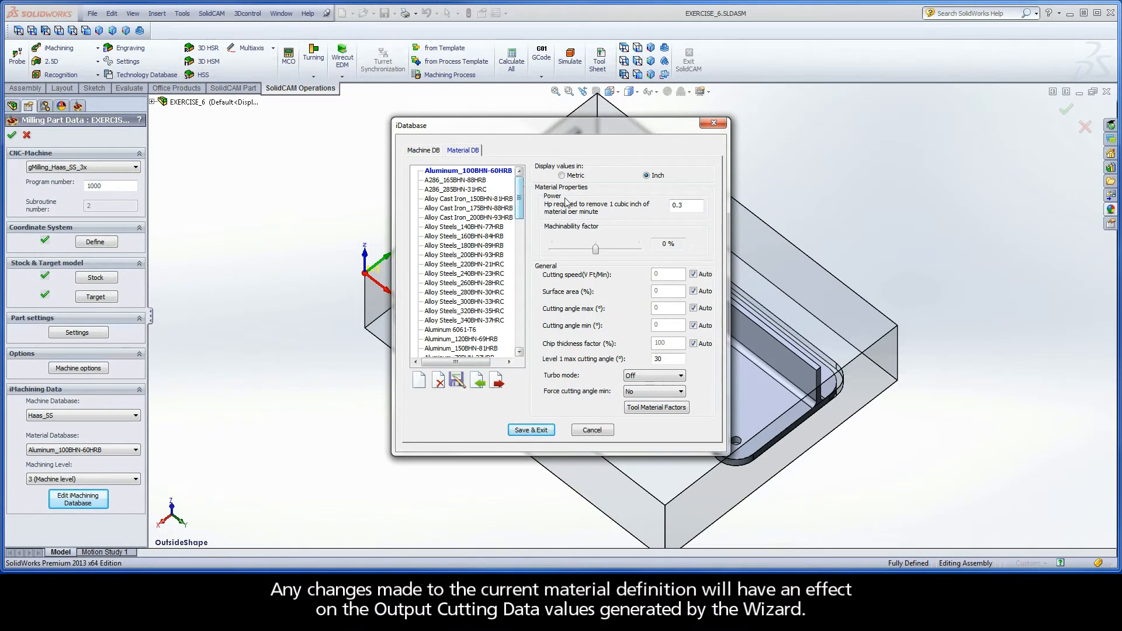
{"action": "double_click", "coordinate": [690, 206]}
{"action": "left_click", "coordinate": [596, 250]}
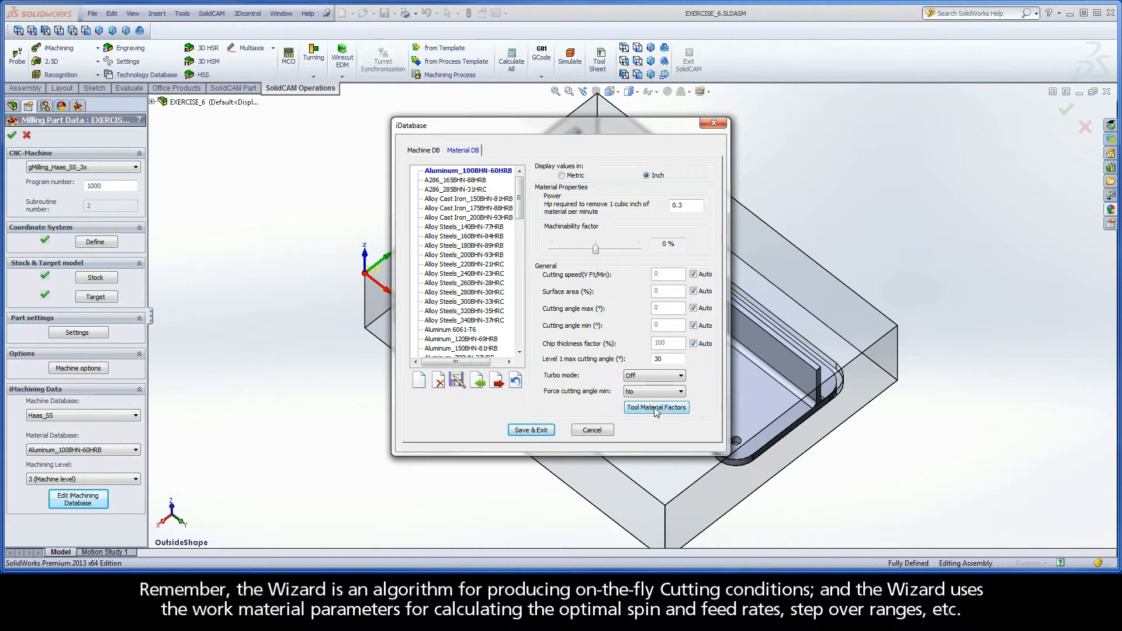
{"action": "left_click", "coordinate": [527, 430]}
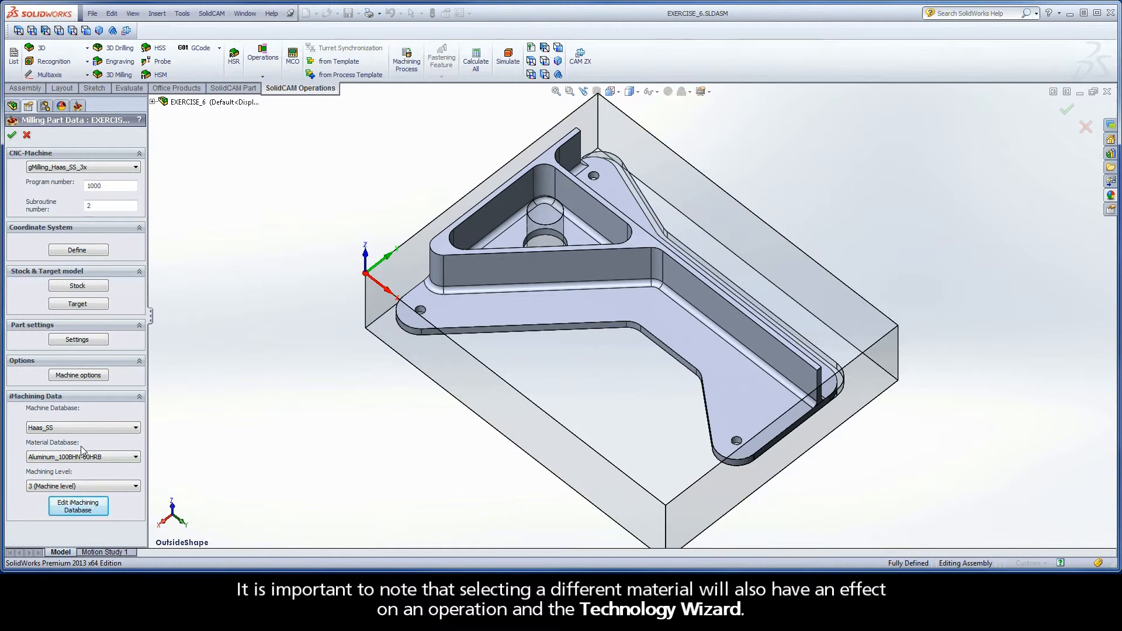
Step: Choose Titanium_Ti as the CAM-Part's default material in the iMachining data
{"action": "left_click", "coordinate": [135, 458]}
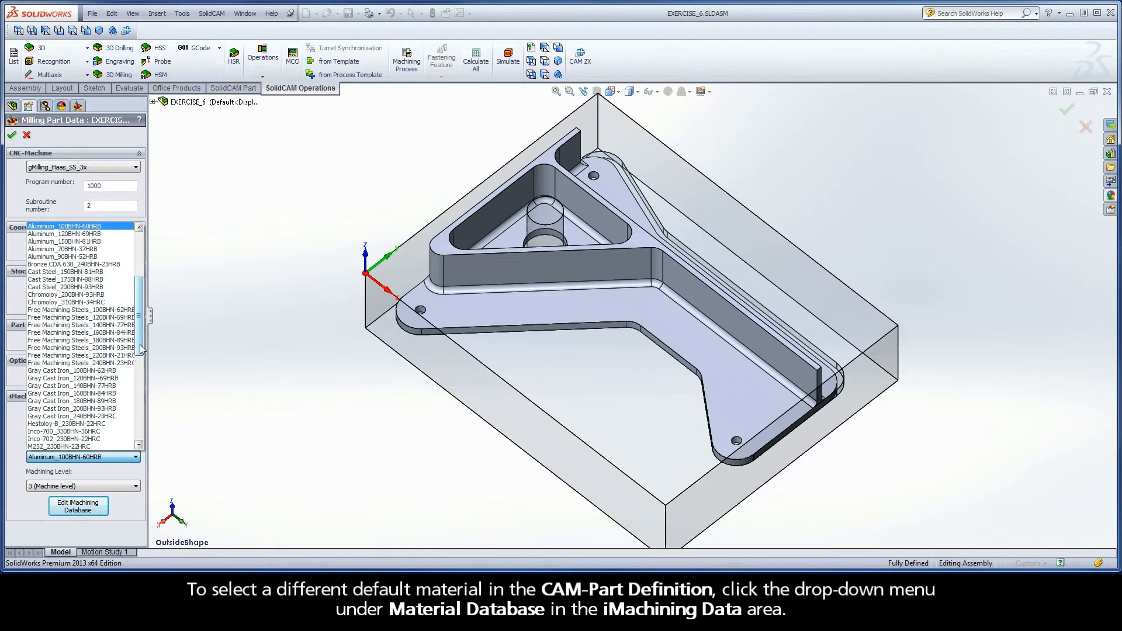
{"action": "scroll", "coordinate": [140, 349], "scroll_direction": "up", "scroll_amount": 6}
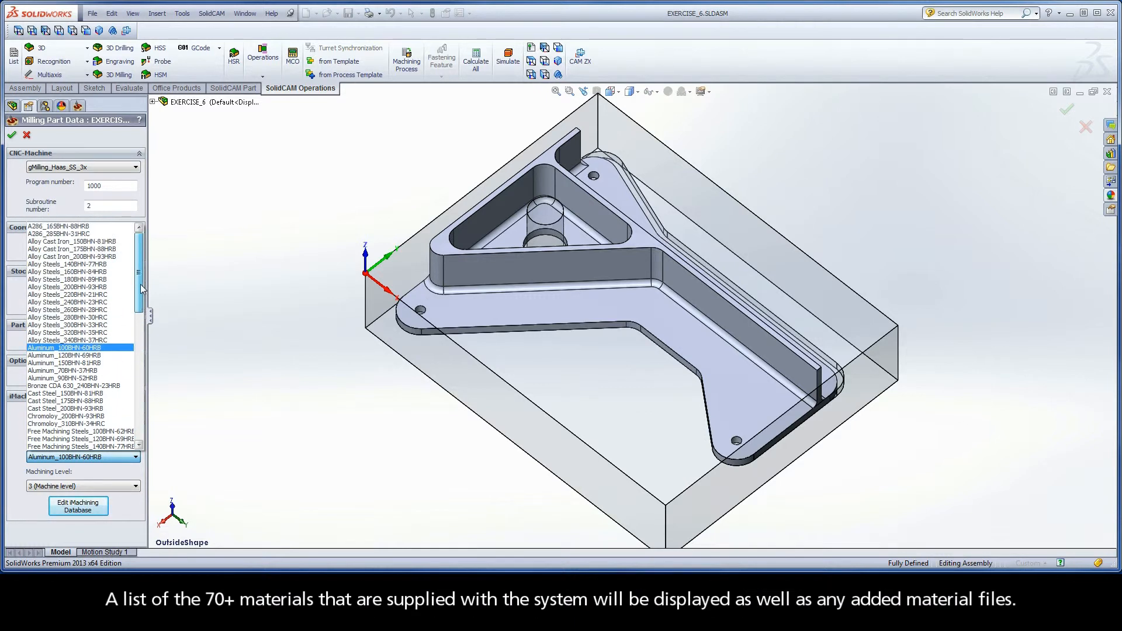
{"action": "scroll", "coordinate": [138, 350], "scroll_direction": "down", "scroll_amount": 11}
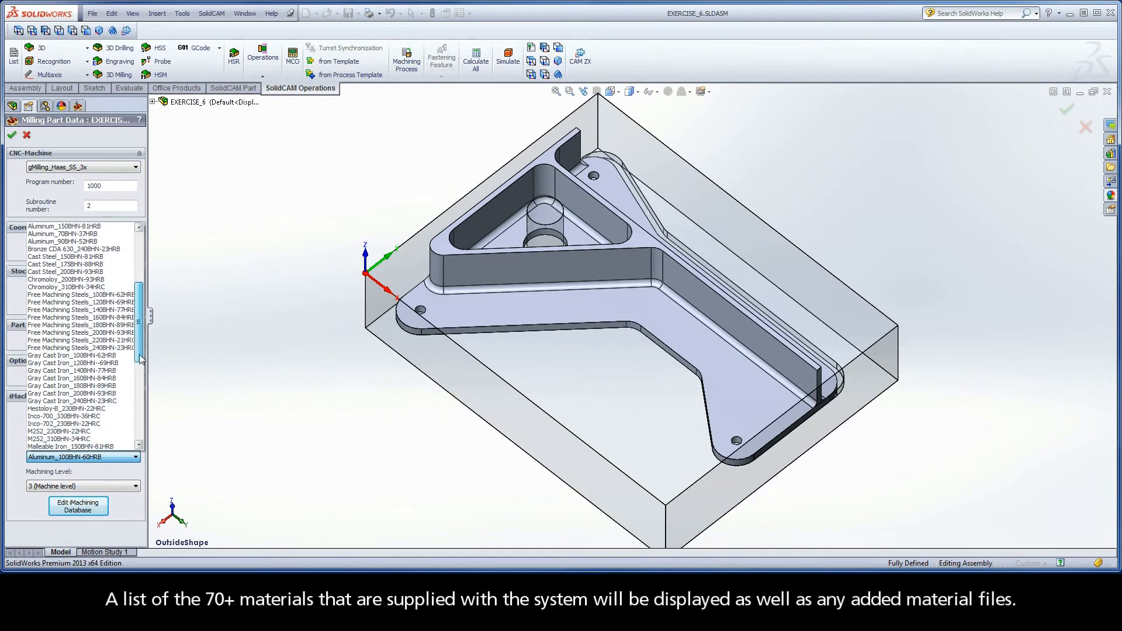
{"action": "left_click_drag", "start_coordinate": [136, 392], "coordinate": [137, 438]}
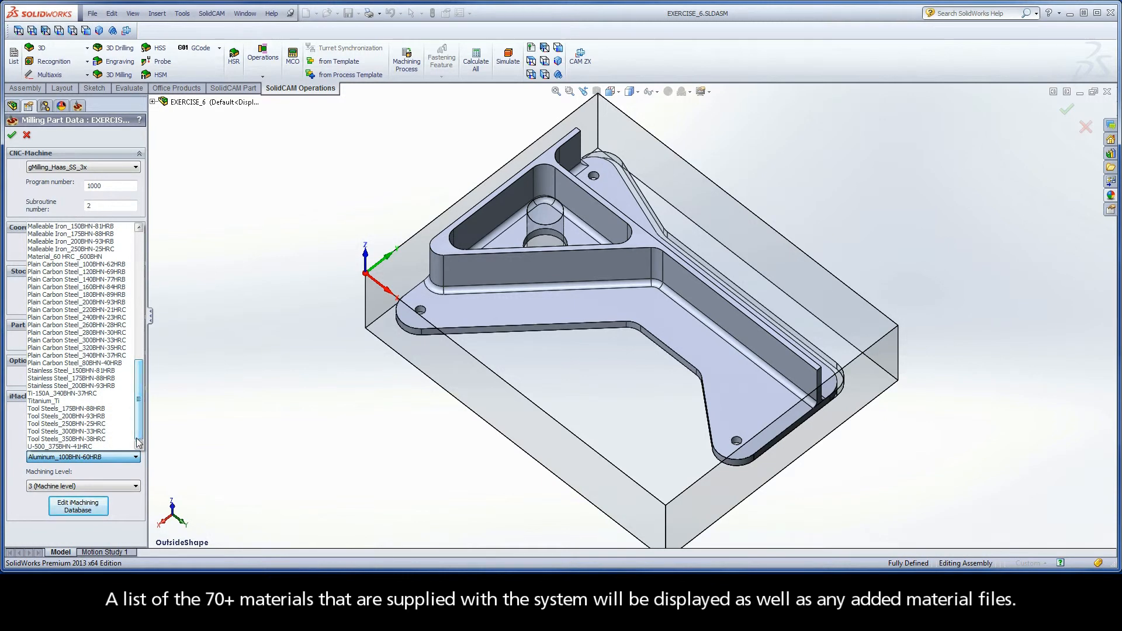
{"action": "left_click", "coordinate": [66, 401]}
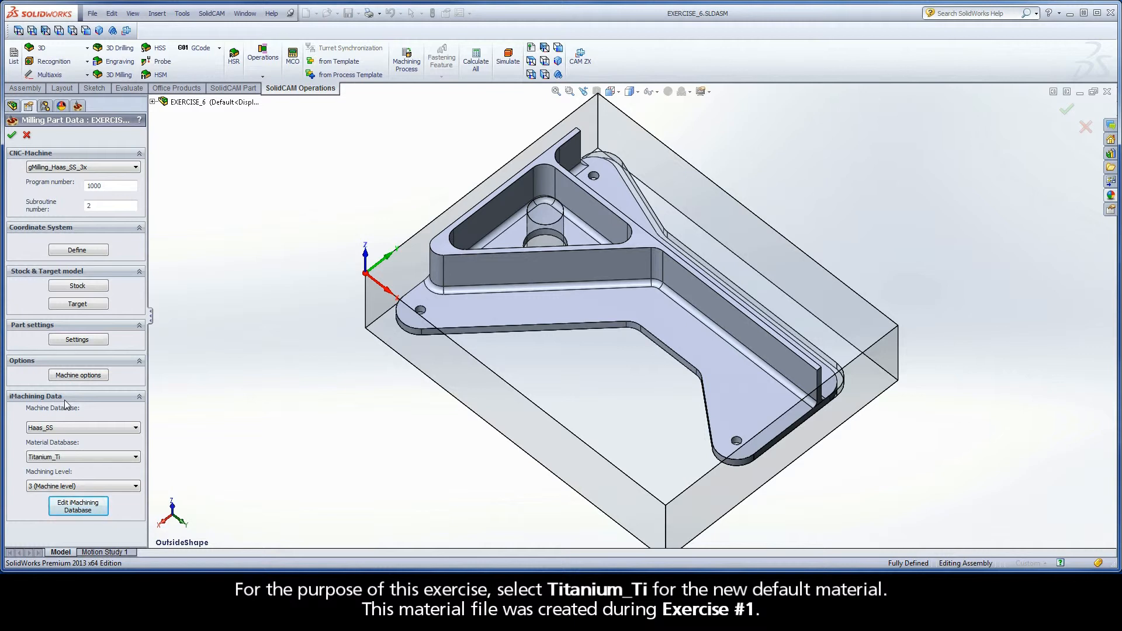
Step: Save the CAM-Part data and update the material in all listed operations and tools
{"action": "left_click", "coordinate": [12, 137]}
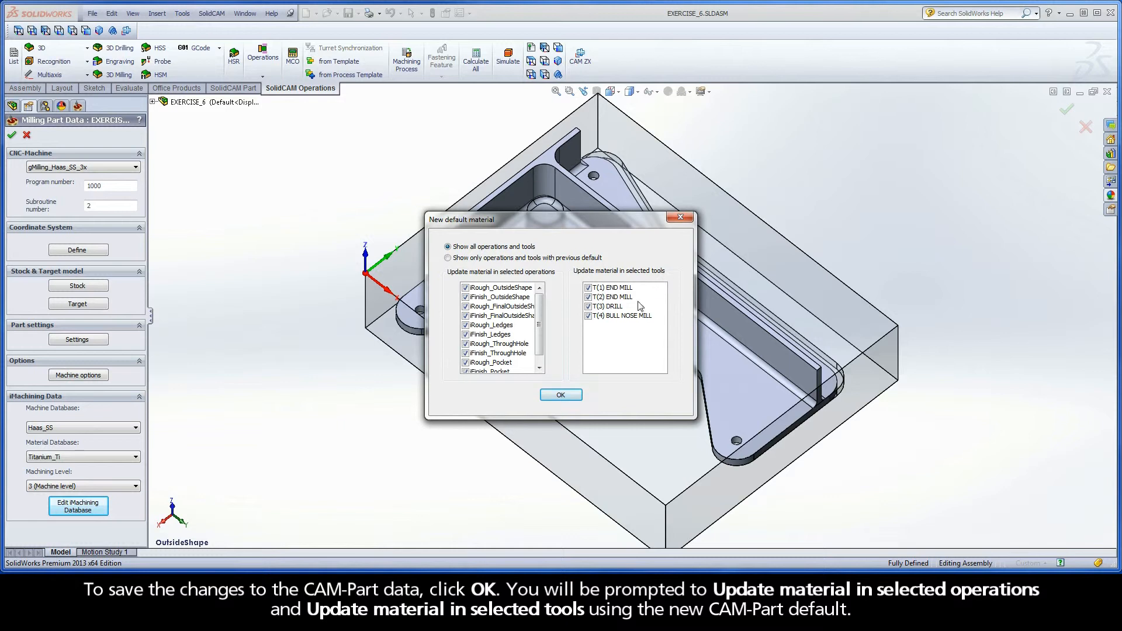
{"action": "left_click", "coordinate": [562, 396]}
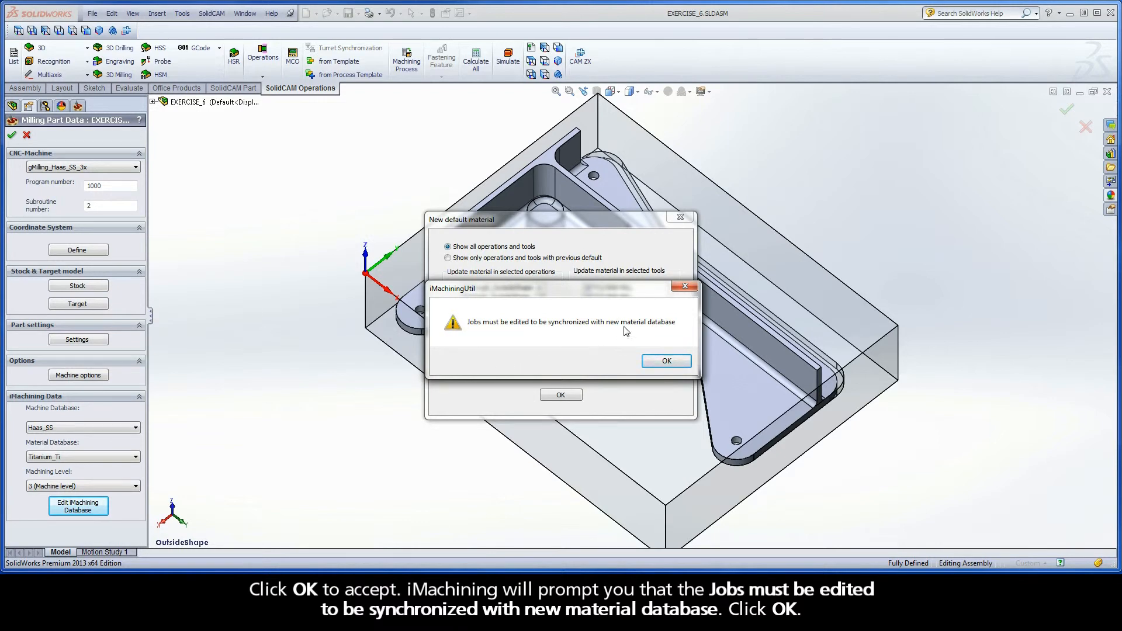
{"action": "left_click", "coordinate": [668, 361]}
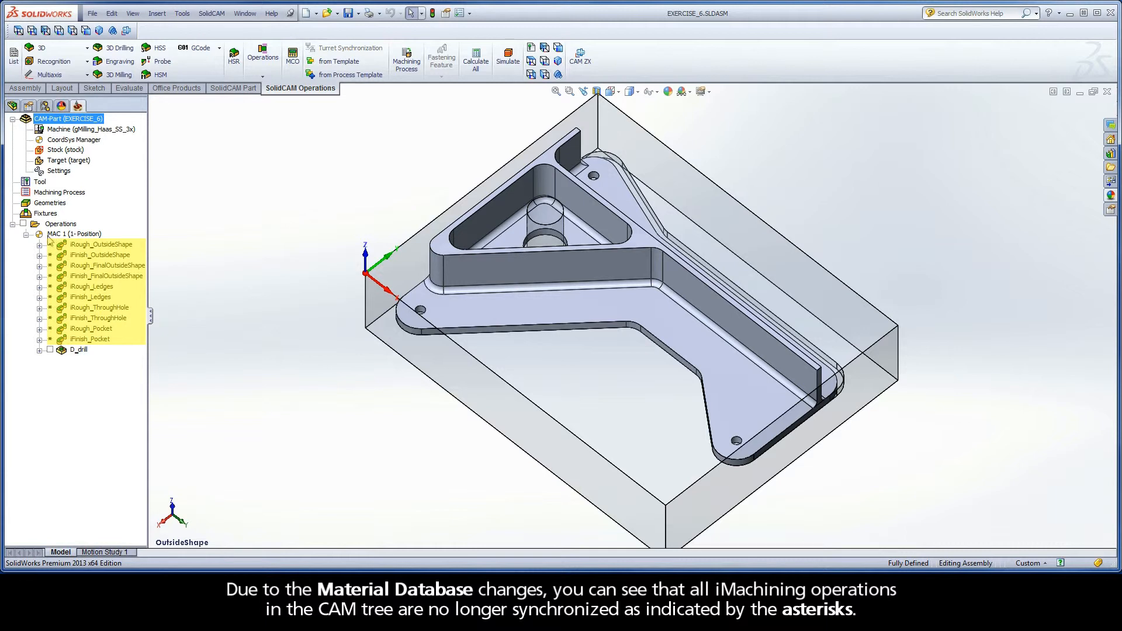
Step: Synchronize iRough_OutsideShape with the Wizard on, review its output cutting data in both views, and save and calculate the operation
{"action": "double_click", "coordinate": [131, 246]}
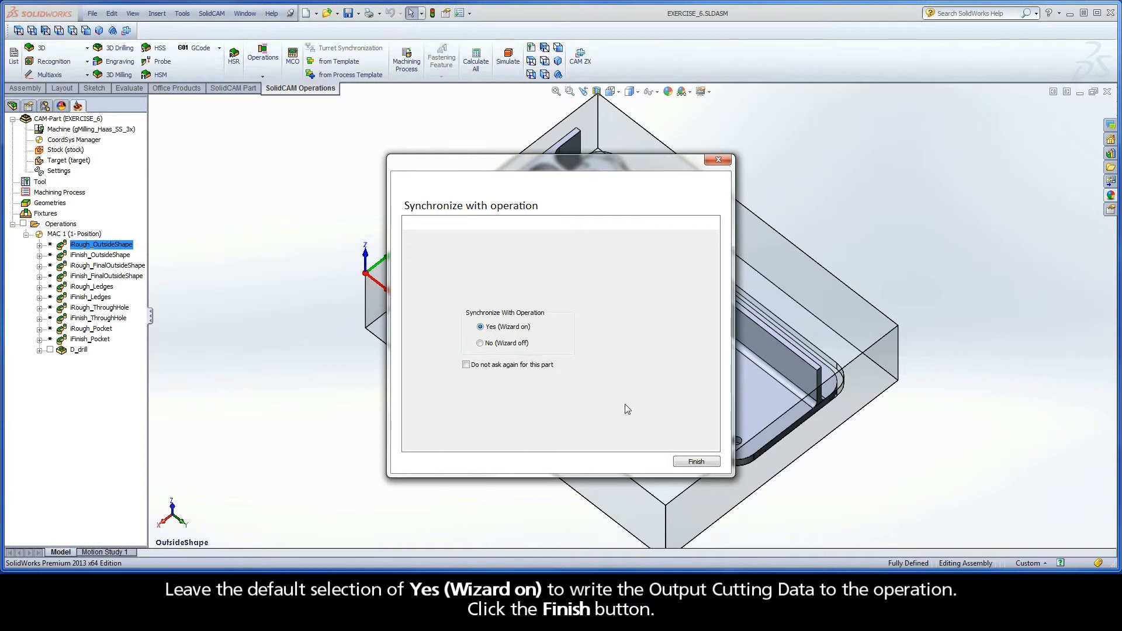
{"action": "left_click", "coordinate": [696, 462]}
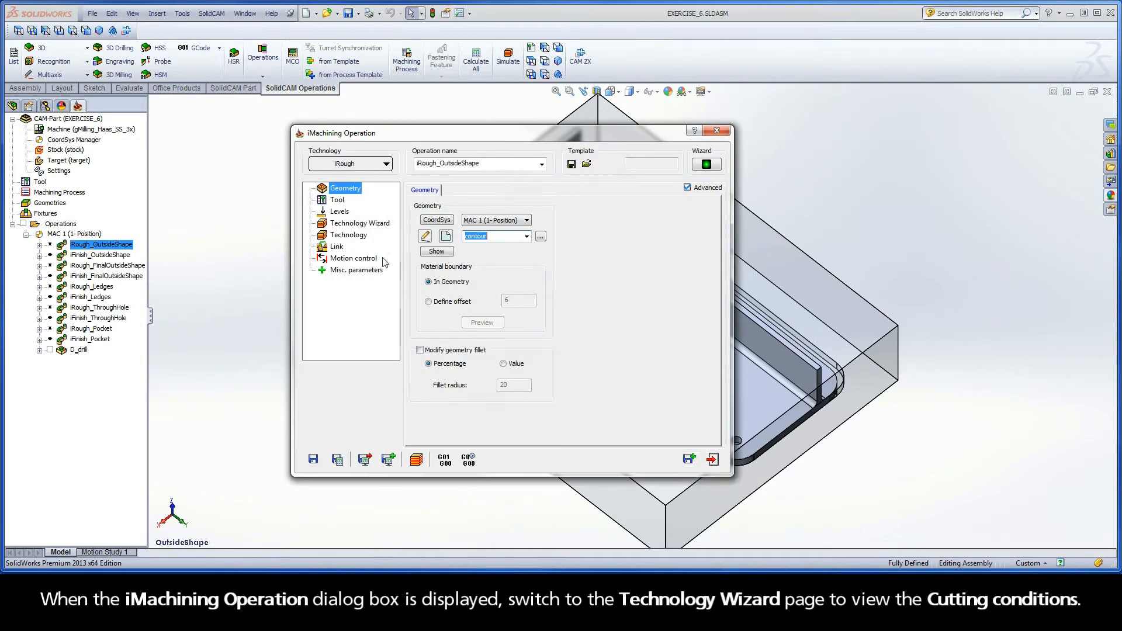
{"action": "left_click", "coordinate": [358, 226]}
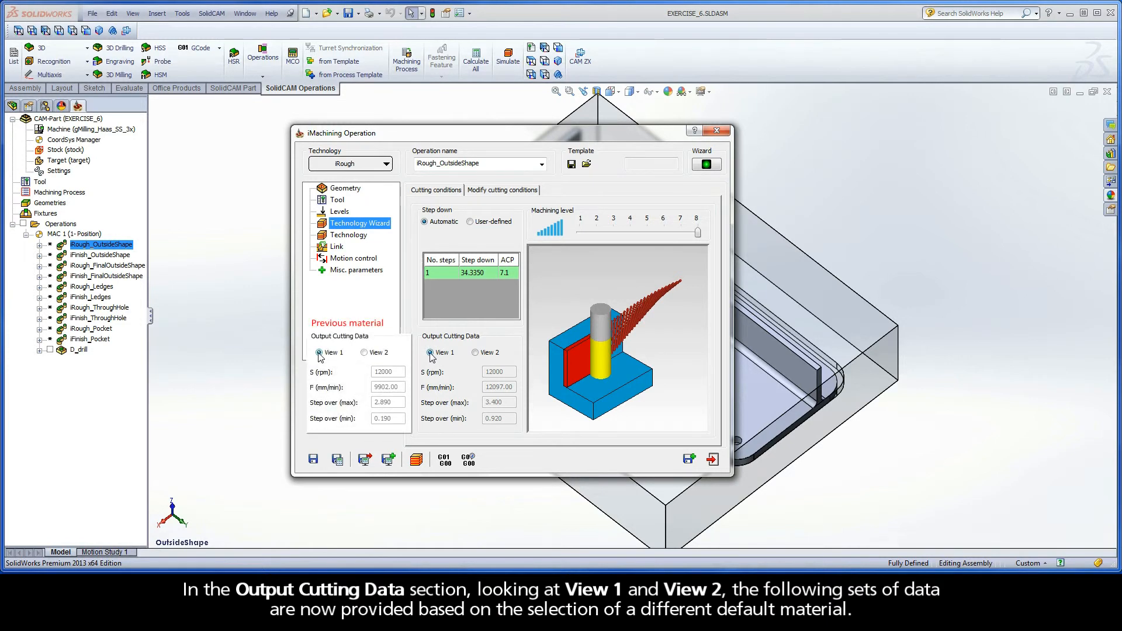
{"action": "left_click", "coordinate": [476, 352]}
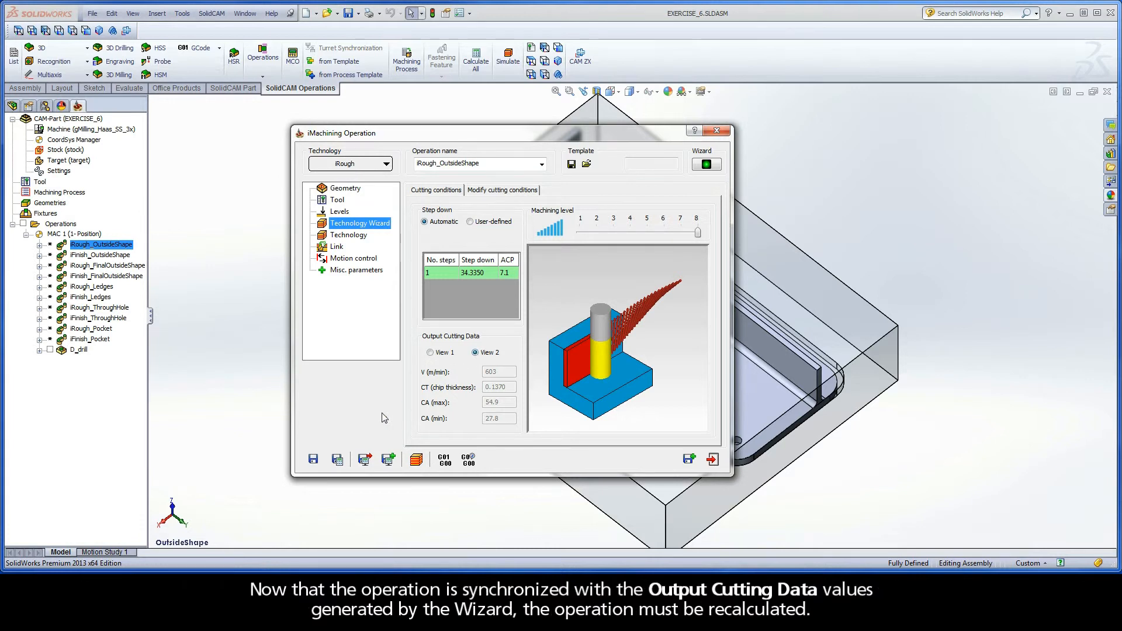
{"action": "left_click", "coordinate": [339, 460]}
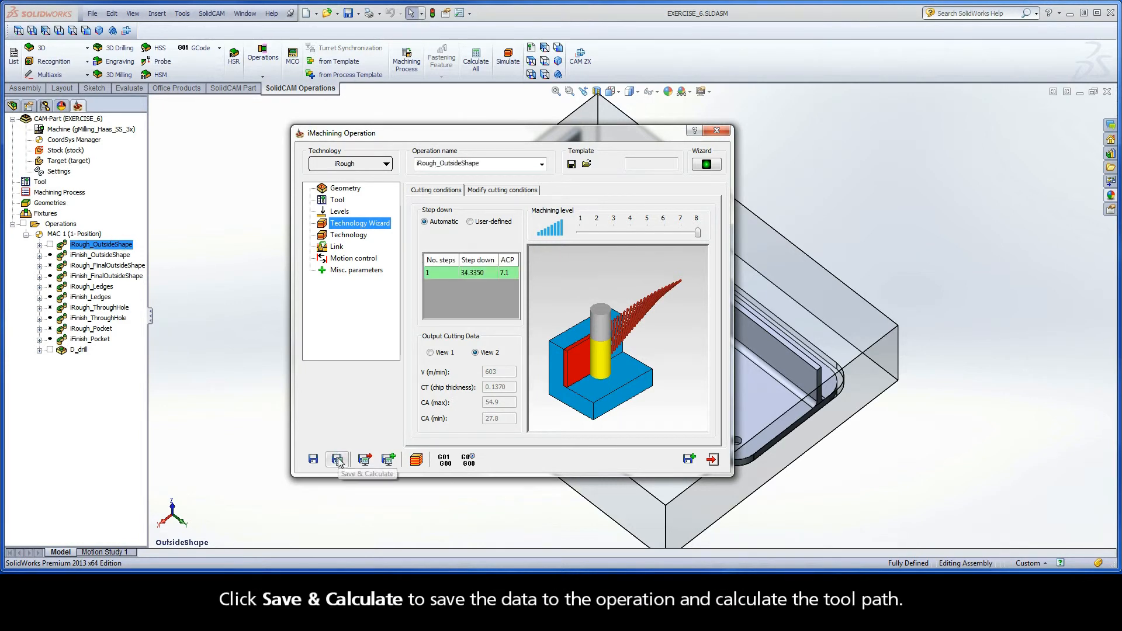
Step: Examine the material choices in the iData of the end mill used by iRough_OutsideShape, leaving the tool table without changes
{"action": "left_click", "coordinate": [337, 202]}
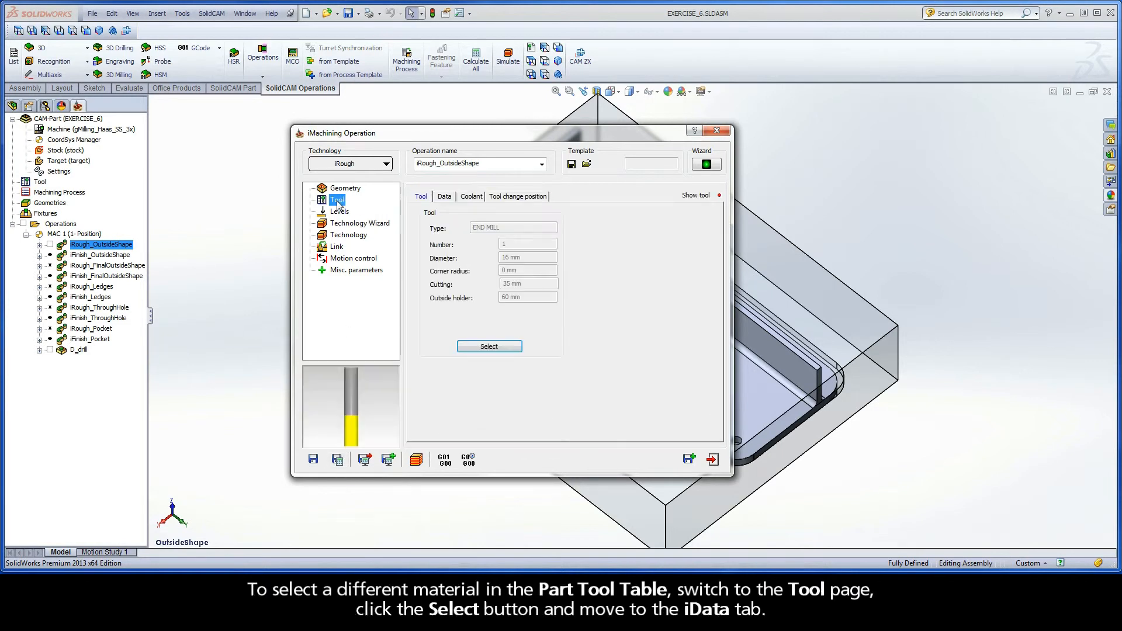
{"action": "left_click", "coordinate": [484, 347]}
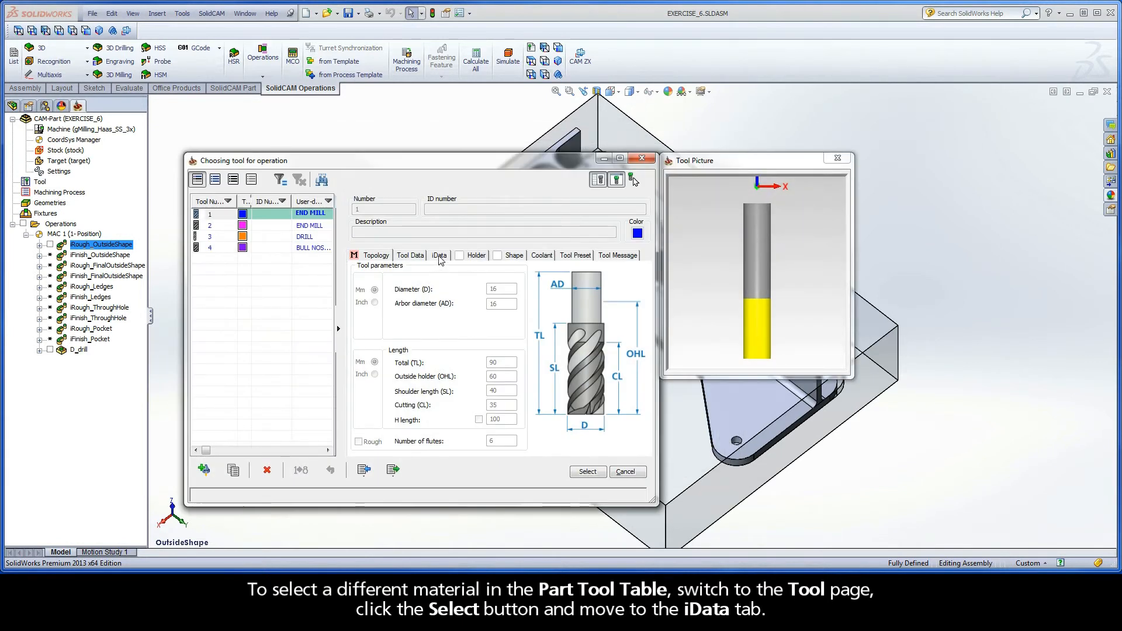
{"action": "left_click", "coordinate": [439, 257]}
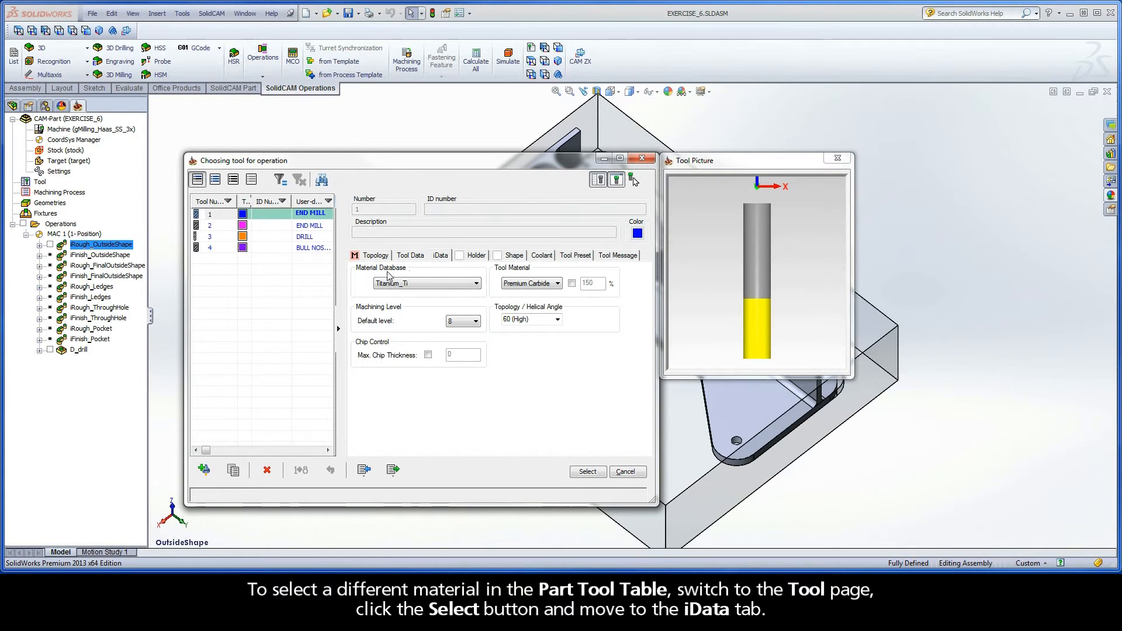
{"action": "left_click", "coordinate": [422, 285]}
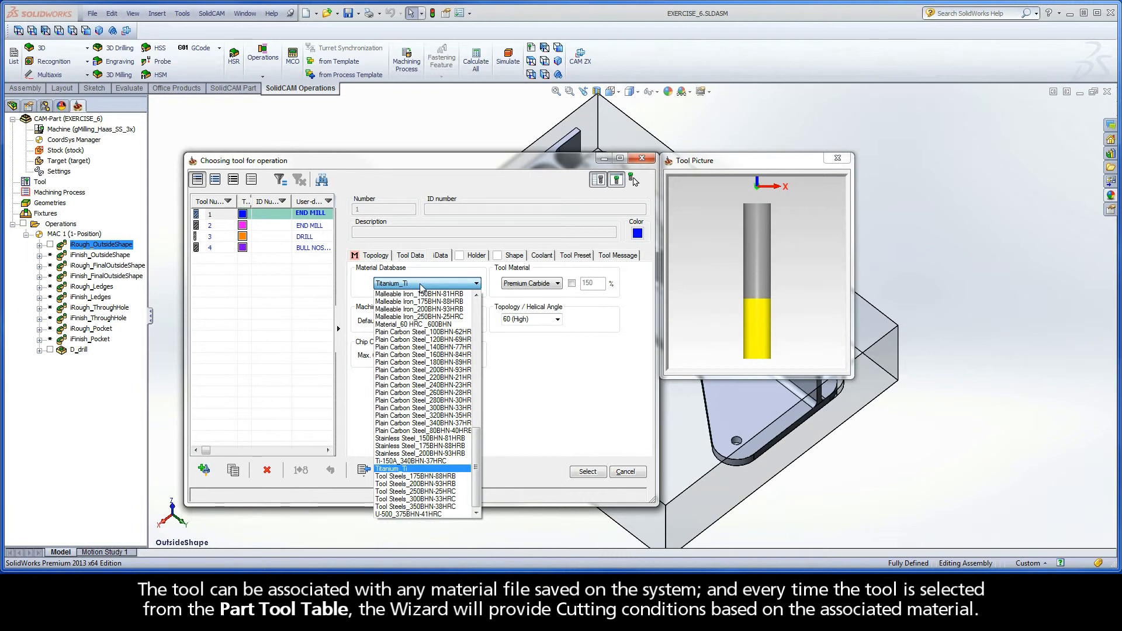
{"action": "left_click", "coordinate": [420, 285]}
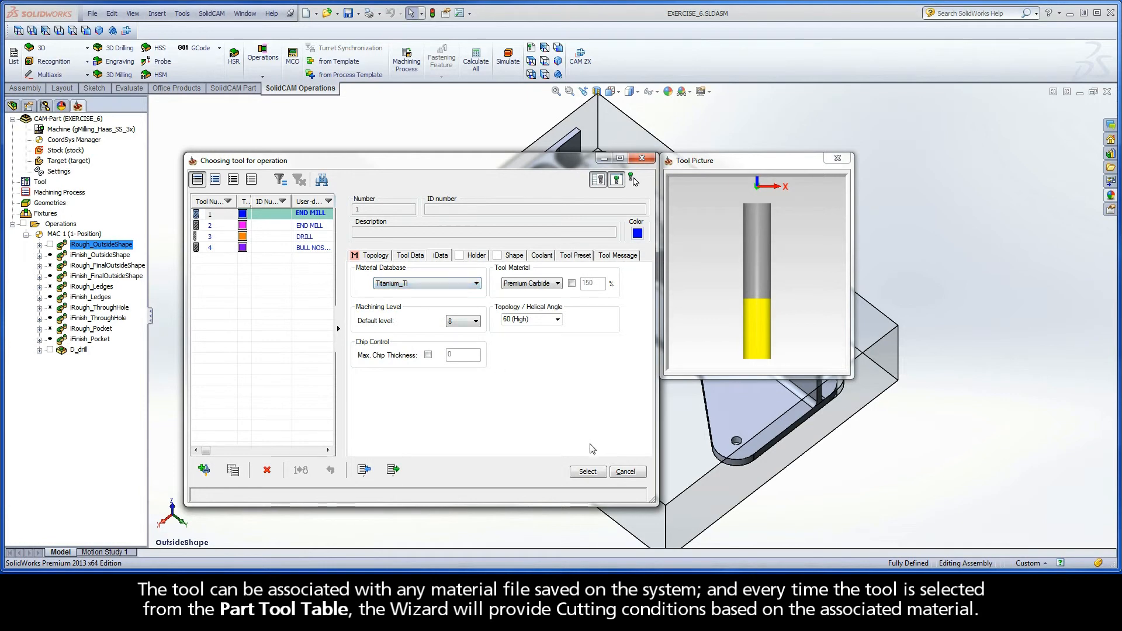
{"action": "left_click", "coordinate": [631, 474]}
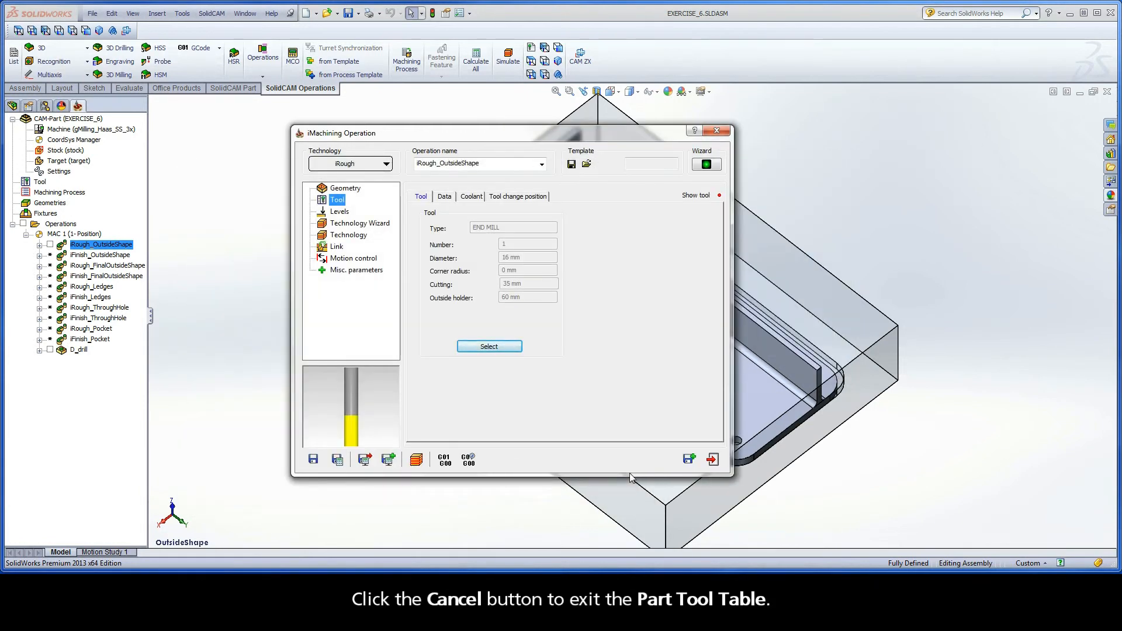
Step: Examine the material choices in the operation's modifiable cutting conditions and exit the iMachining operation without changing them
{"action": "left_click", "coordinate": [352, 226]}
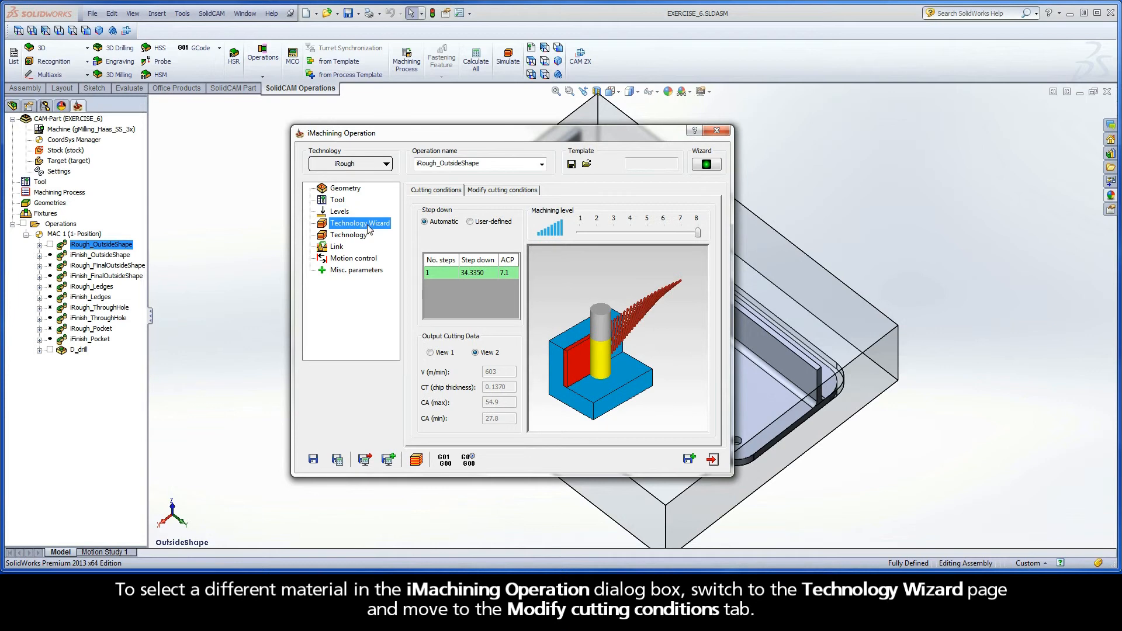
{"action": "left_click", "coordinate": [502, 190]}
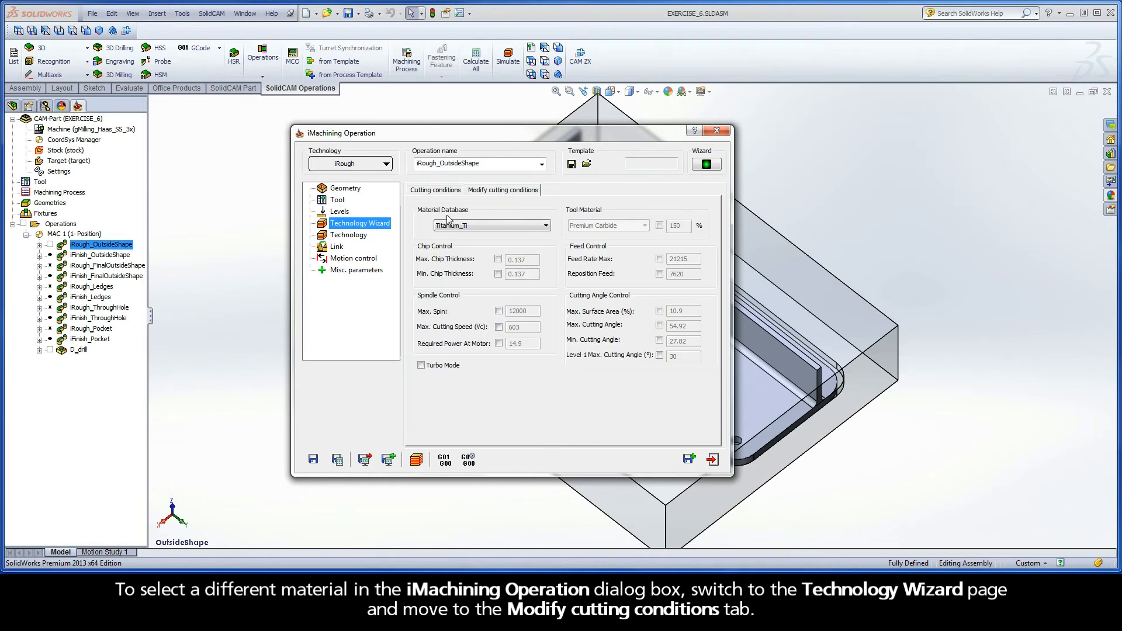
{"action": "left_click", "coordinate": [481, 227]}
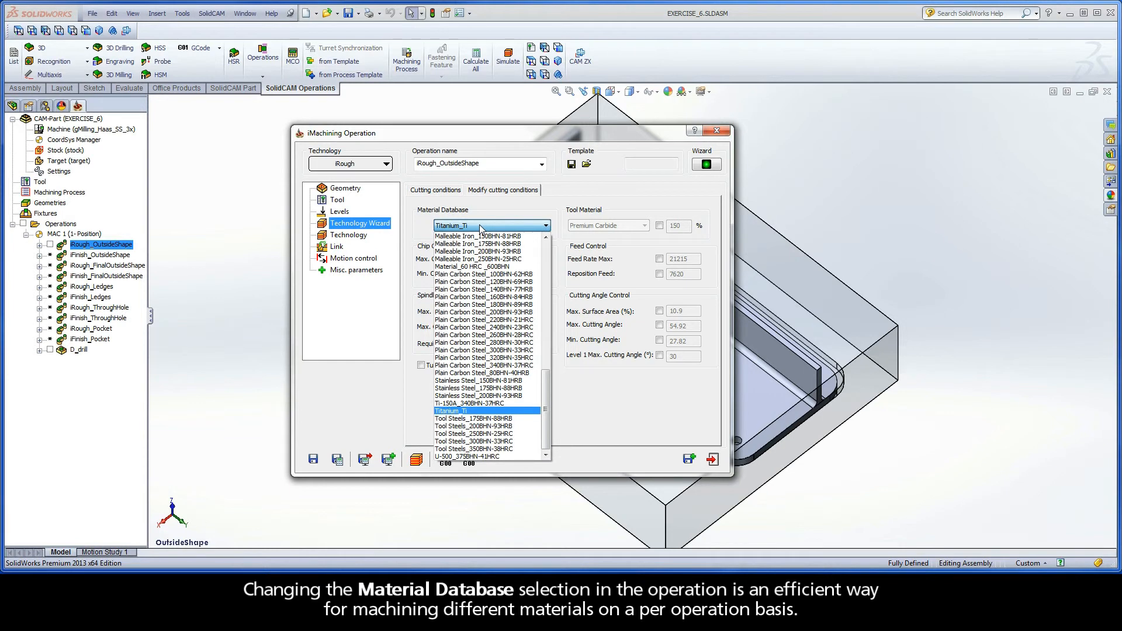
{"action": "left_click", "coordinate": [481, 227]}
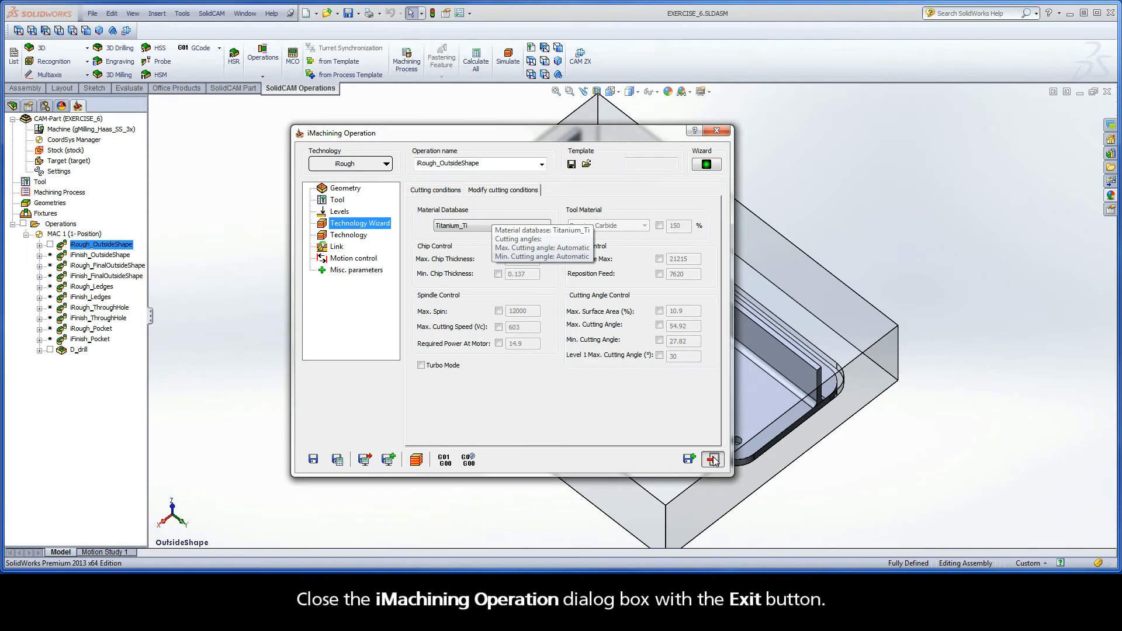
{"action": "left_click", "coordinate": [714, 461]}
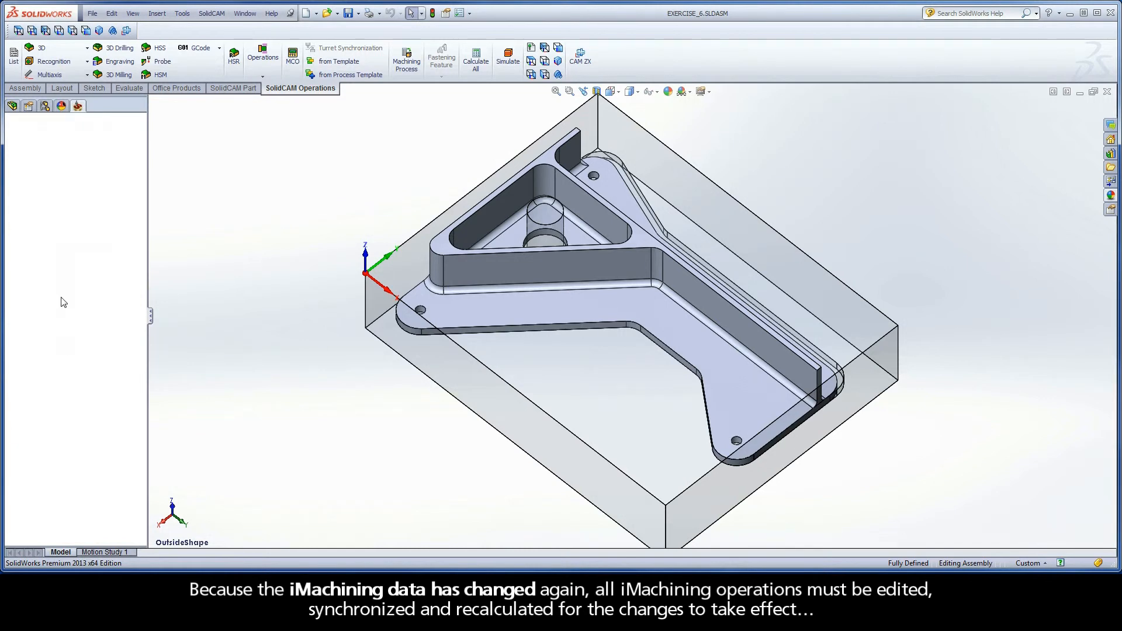
Step: Synchronize and recalculate the remaining iMachining operations, up to iFinish_Pocket
{"action": "left_click", "coordinate": [64, 308]}
{"action": "left_click", "coordinate": [64, 318]}
{"action": "left_click", "coordinate": [65, 330]}
{"action": "left_click", "coordinate": [64, 340]}
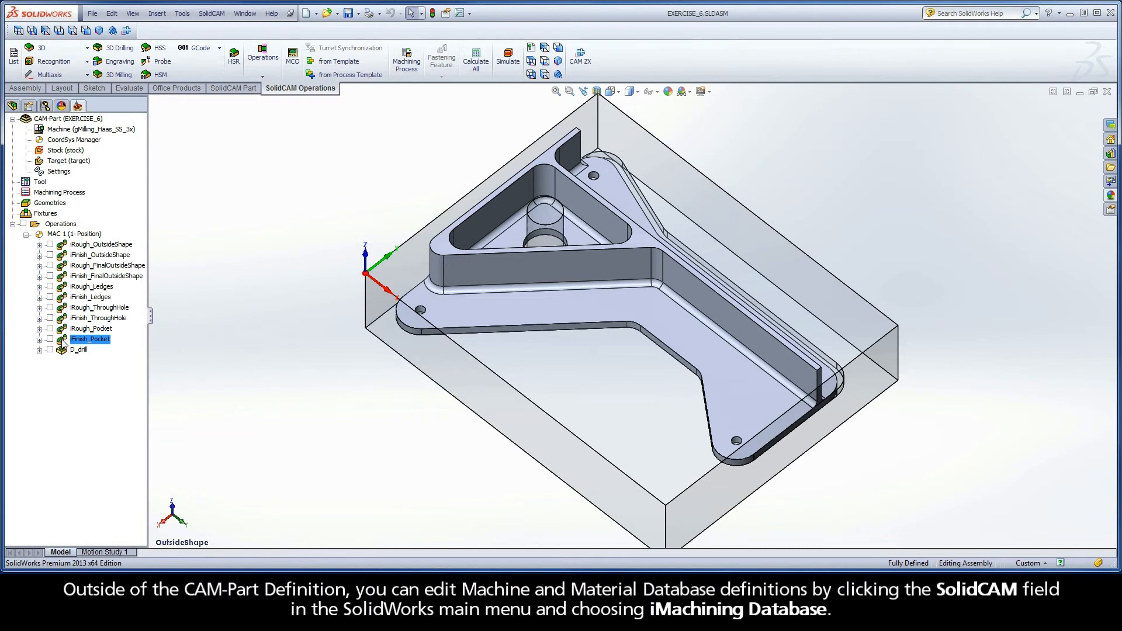
Step: Open the iMachining Database outside the CAM-Part definition, view its machine and material definitions, and save and exit
{"action": "left_click", "coordinate": [213, 14]}
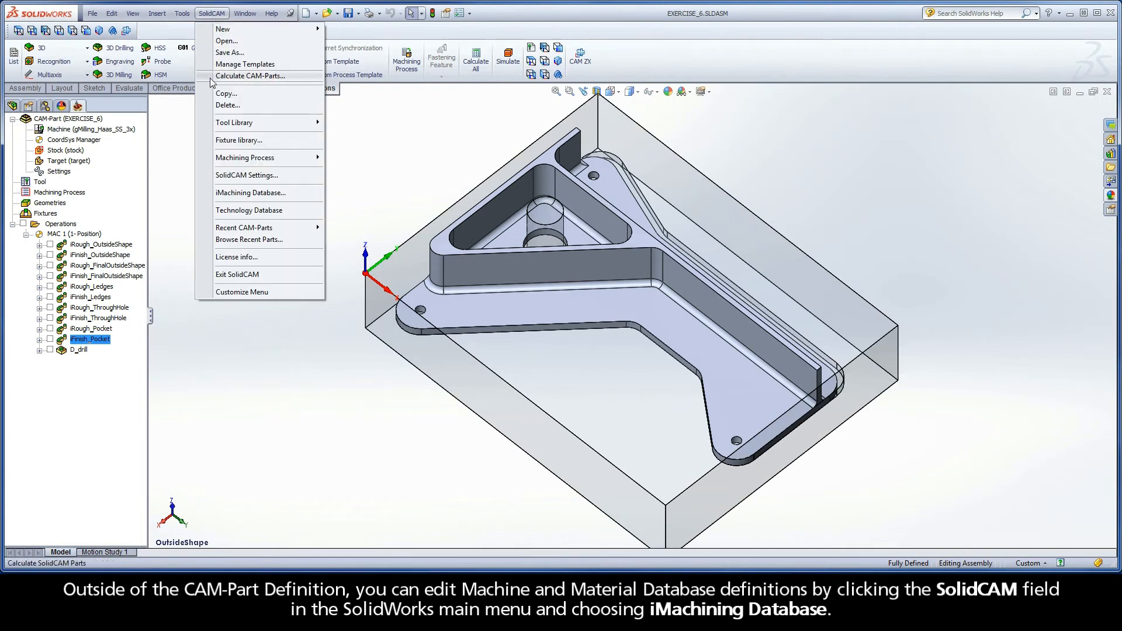
{"action": "left_click", "coordinate": [279, 194]}
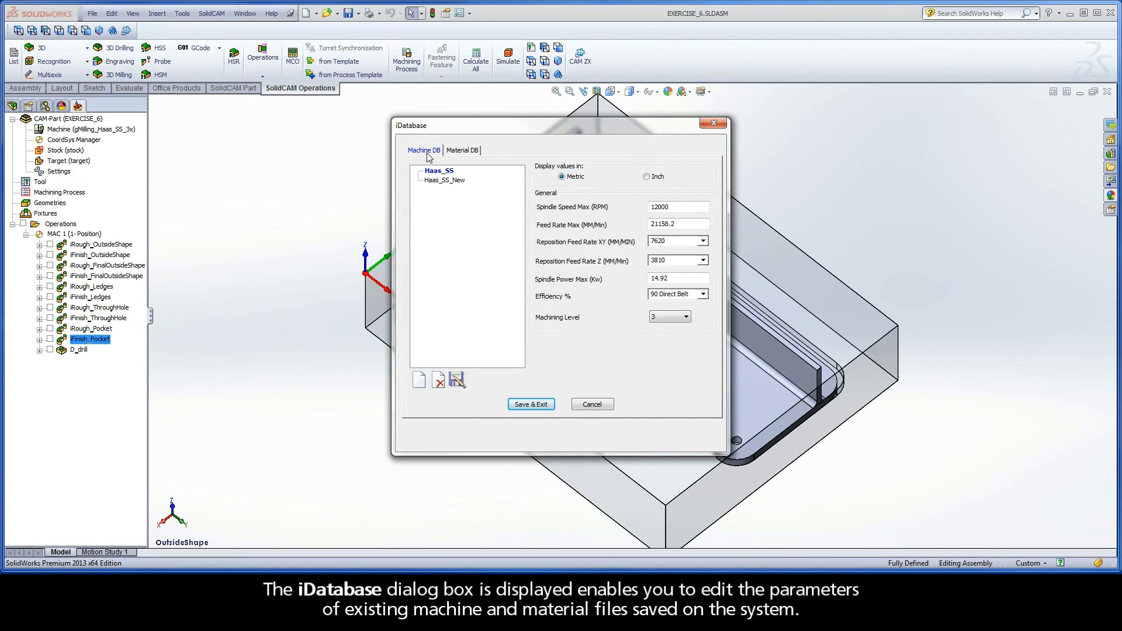
{"action": "left_click", "coordinate": [465, 153]}
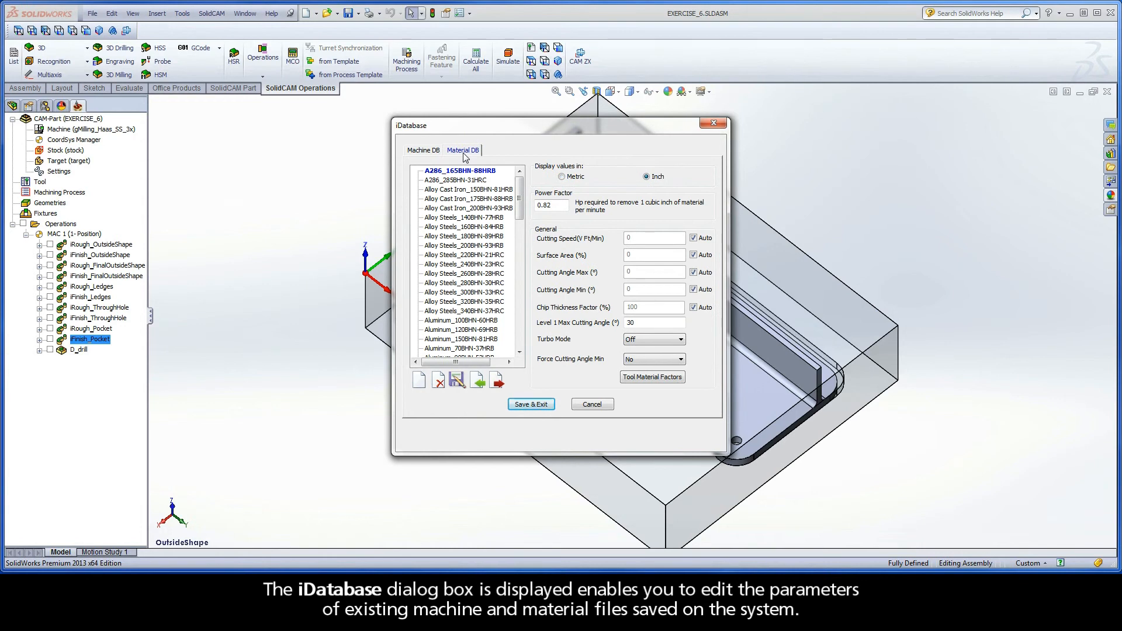
{"action": "left_click", "coordinate": [531, 405]}
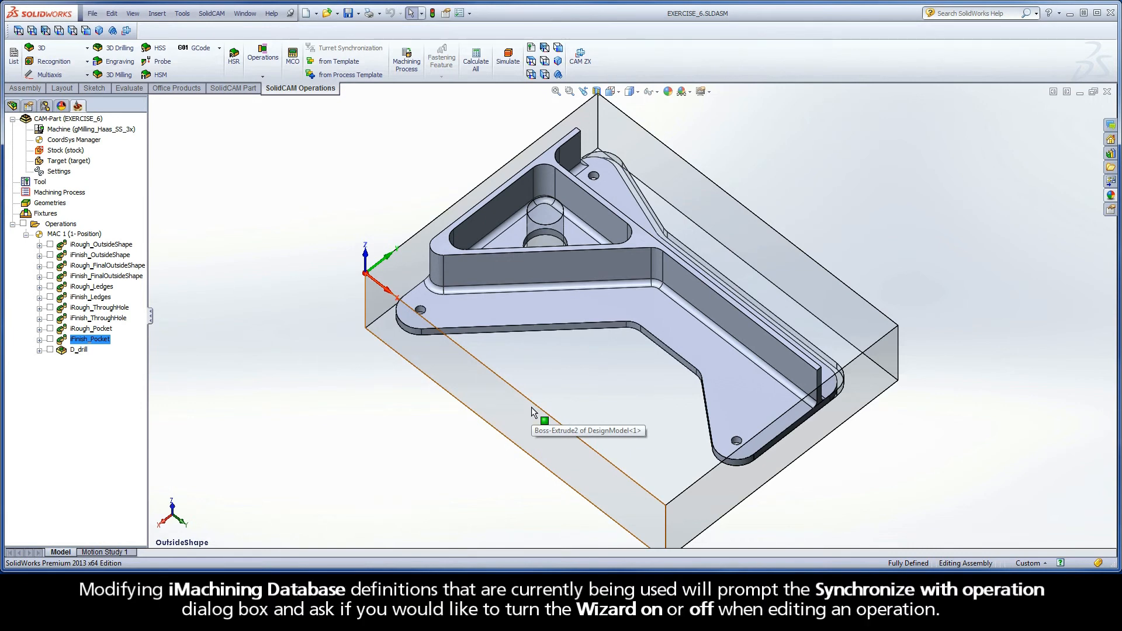
Step: Open the iRough_OutsideShape operation and view its Technology Wizard cutting conditions
{"action": "double_click", "coordinate": [95, 246]}
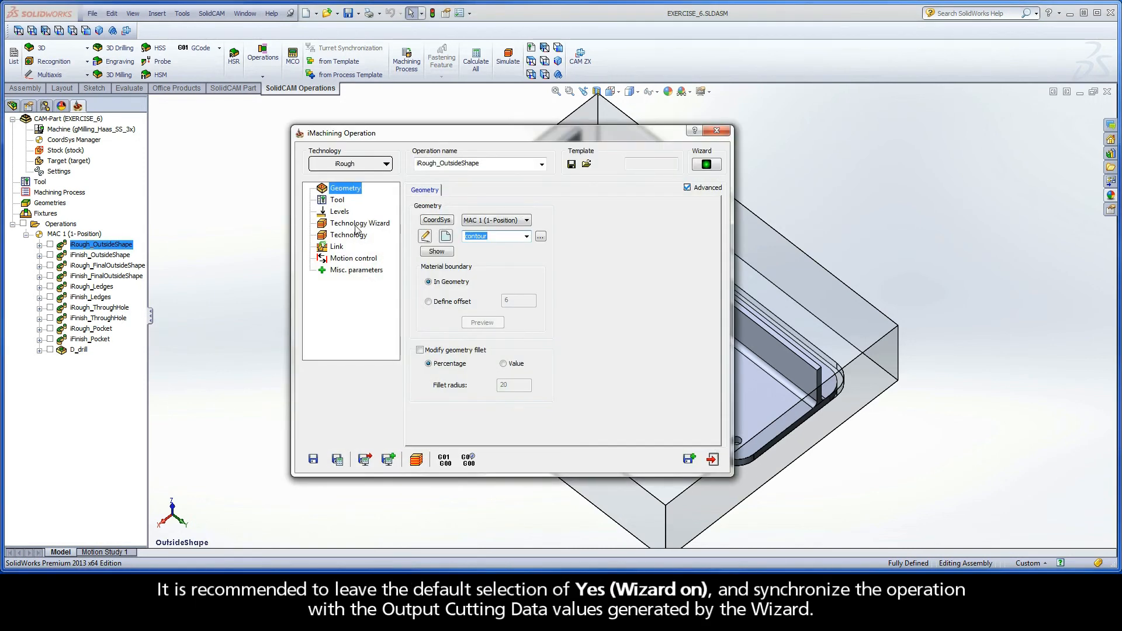
{"action": "left_click", "coordinate": [355, 225]}
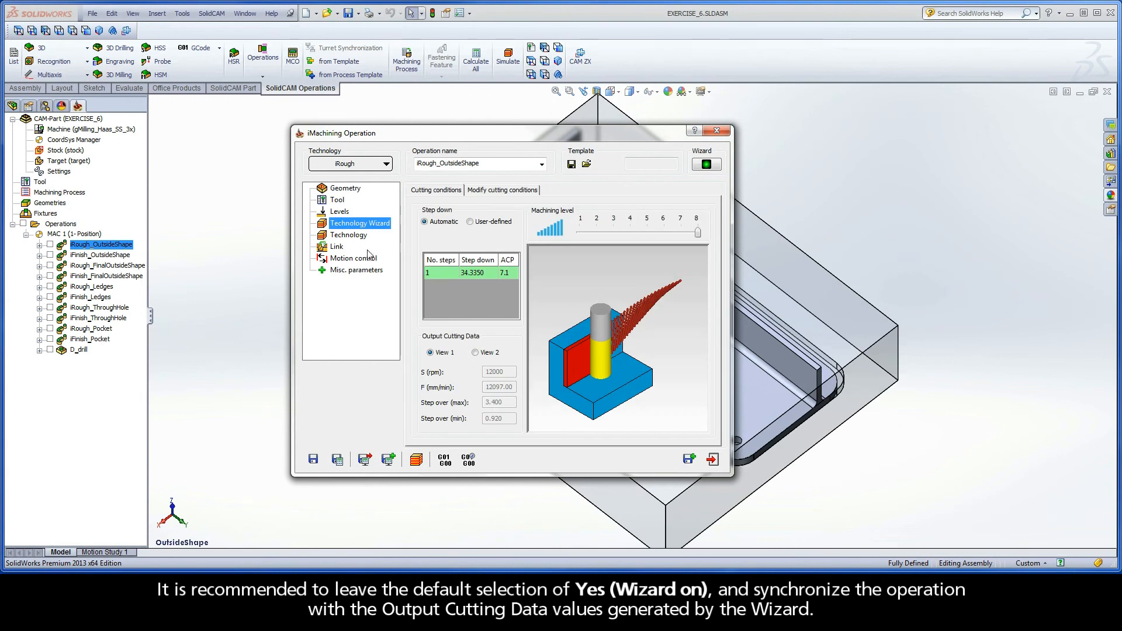